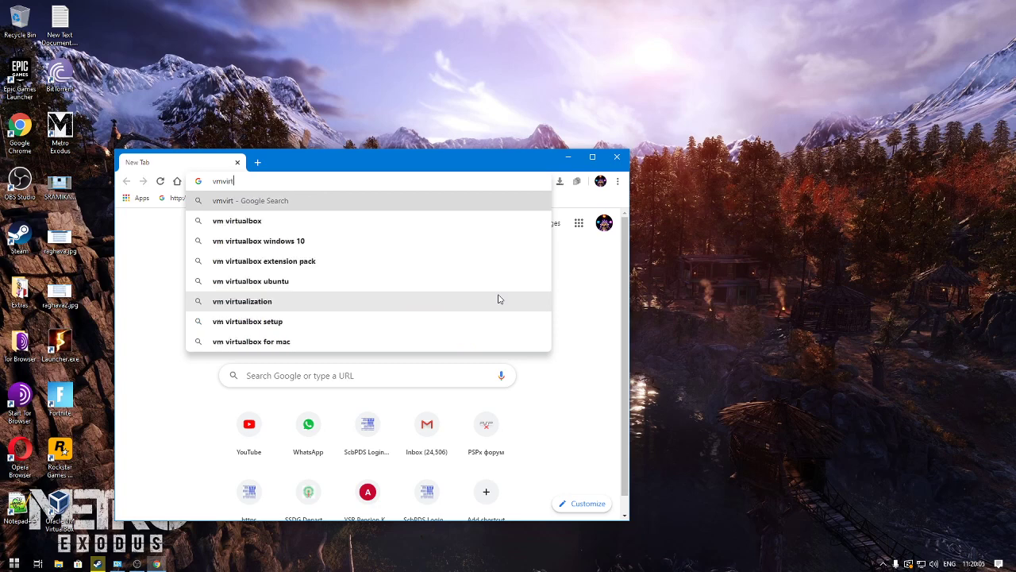
# - Search the web for vm virtualbox and open the virtualbox.org site in a maximized browser window
pyautogui.press('Down')
pyautogui.press('Return')
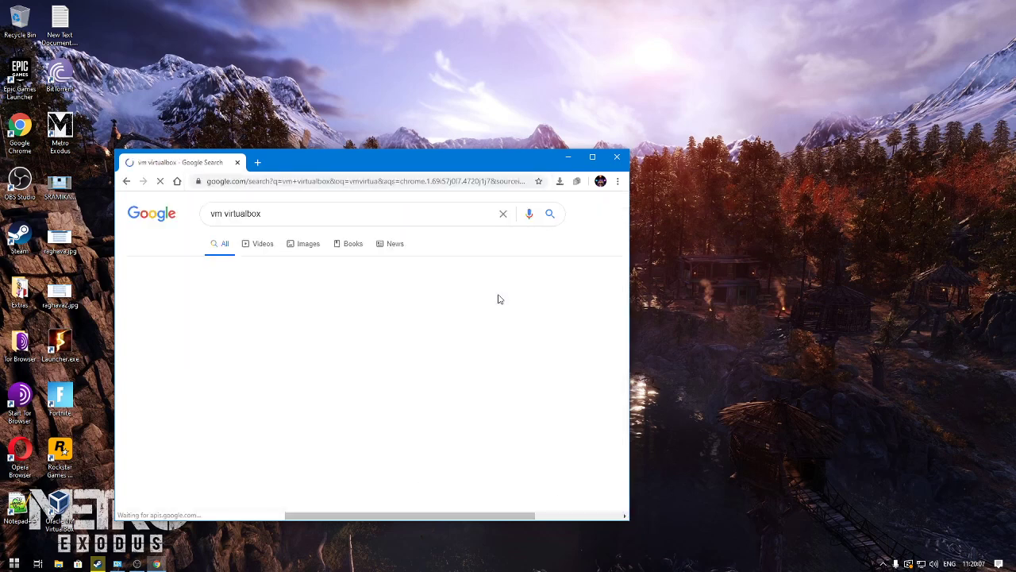
pyautogui.click(294, 306)
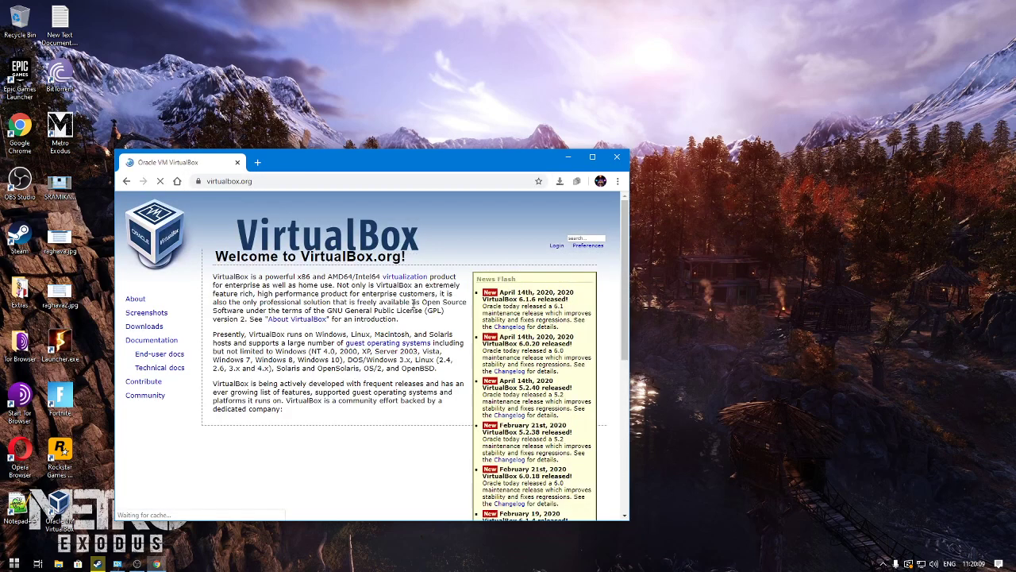
pyautogui.click(593, 158)
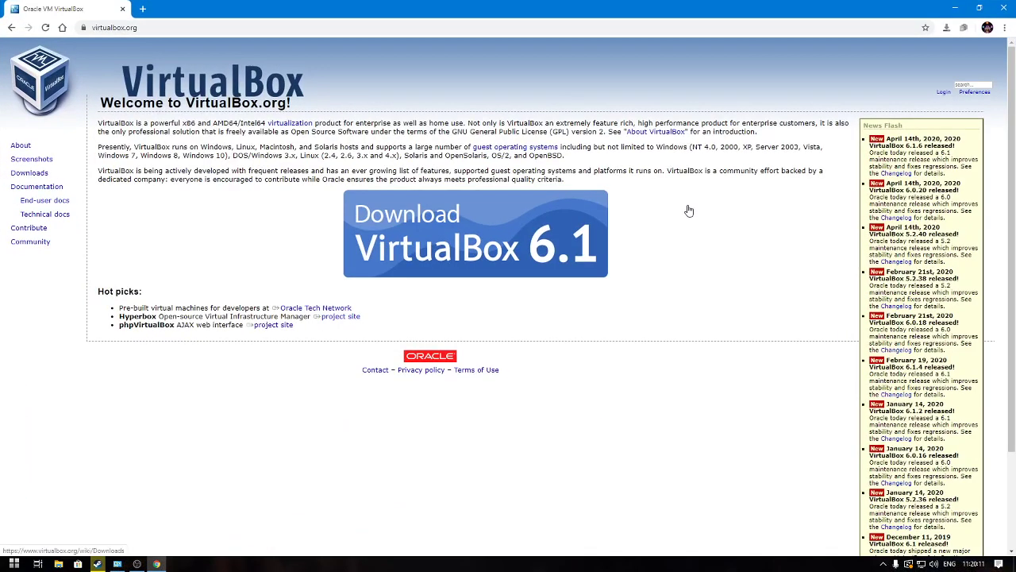
# - Search for virtual box, open the VirtualBox site from the results and go to the VirtualBox 6.1 download page
pyautogui.click(118, 33)
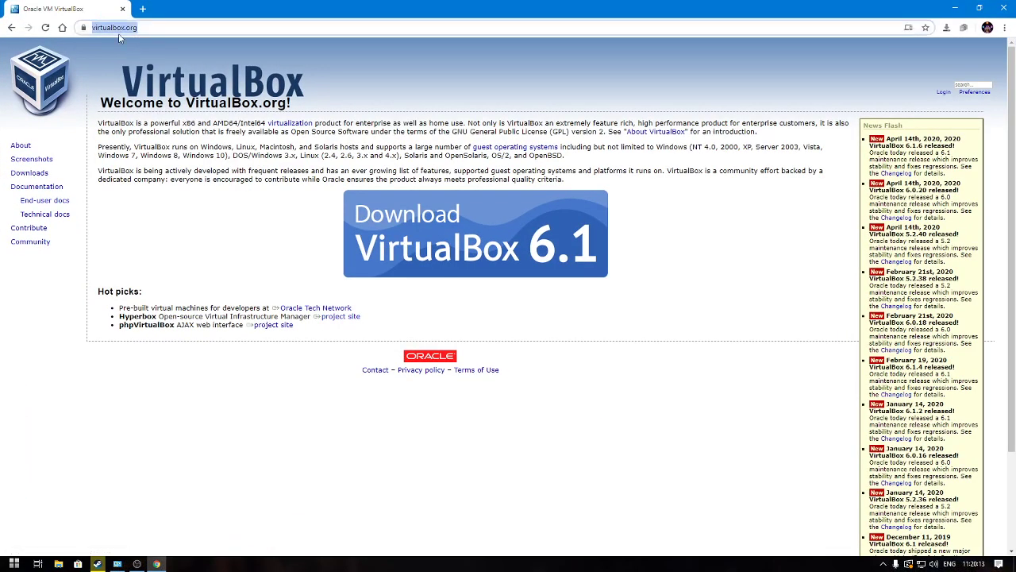
pyautogui.write('virtual box')
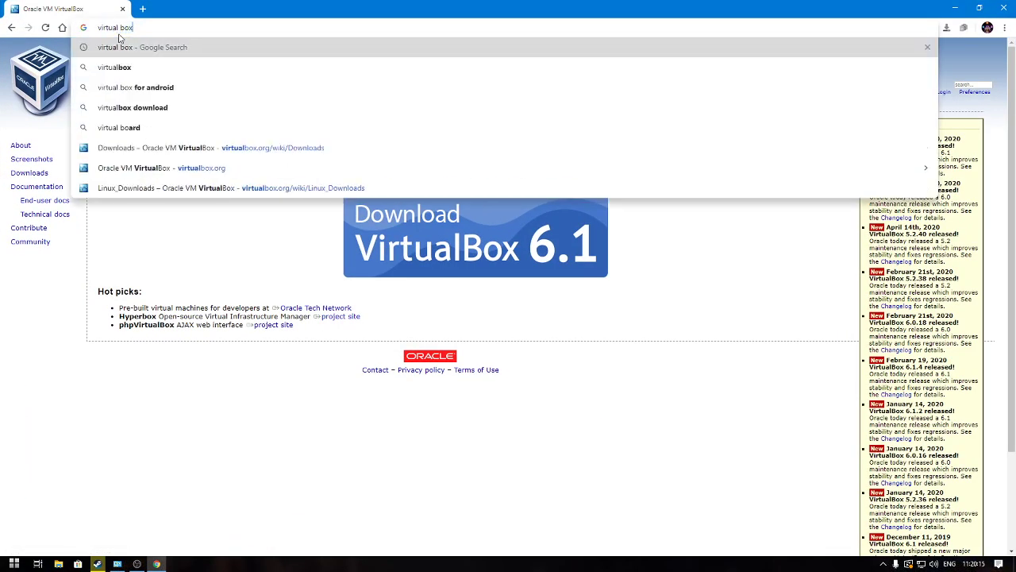
pyautogui.press('Return')
pyautogui.click(186, 171)
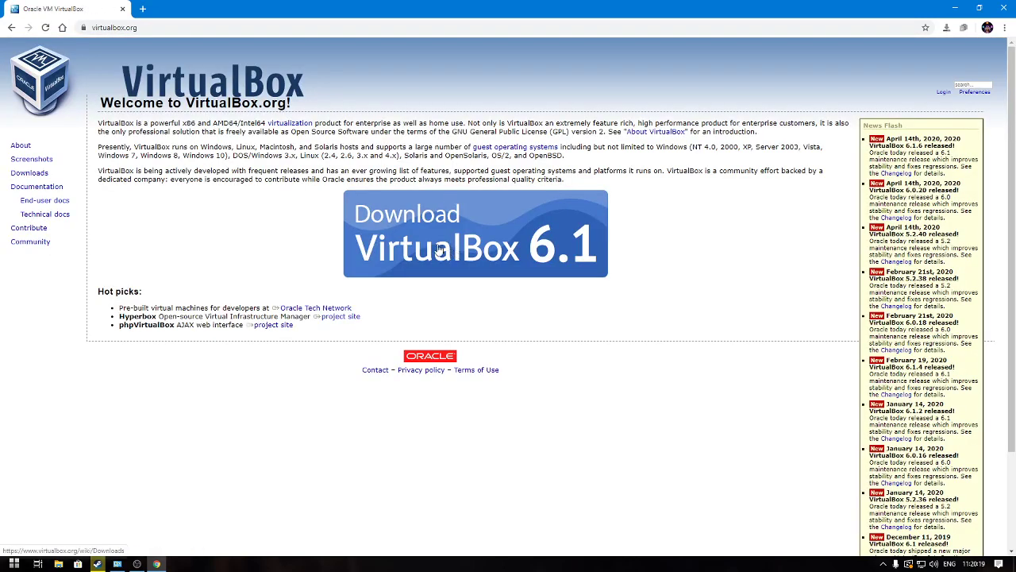
pyautogui.click(472, 233)
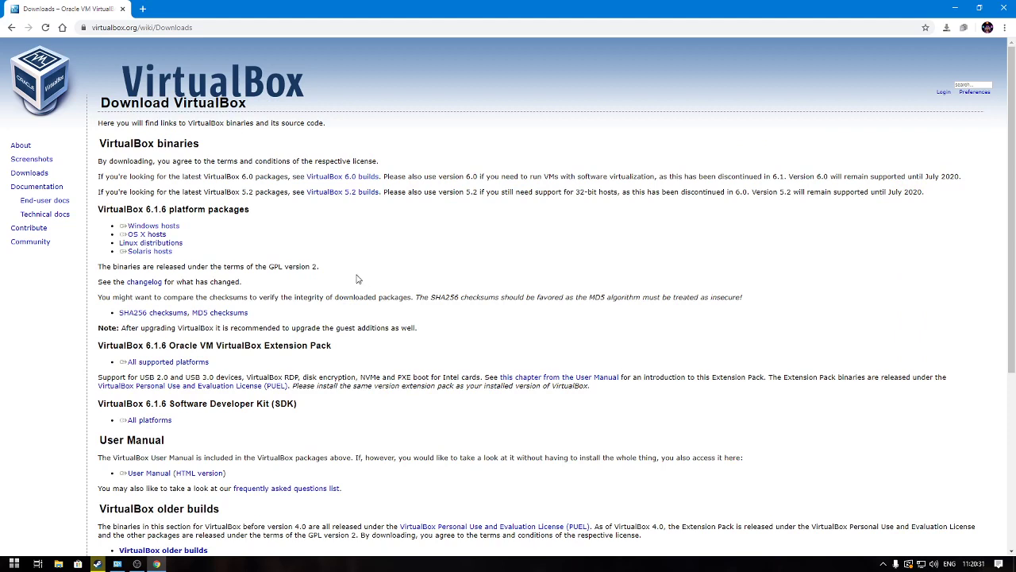
# - Start downloading the VirtualBox 6.1.6 package for Windows hosts, cancel the download and close the download manager window
pyautogui.tripleClick(150, 227)
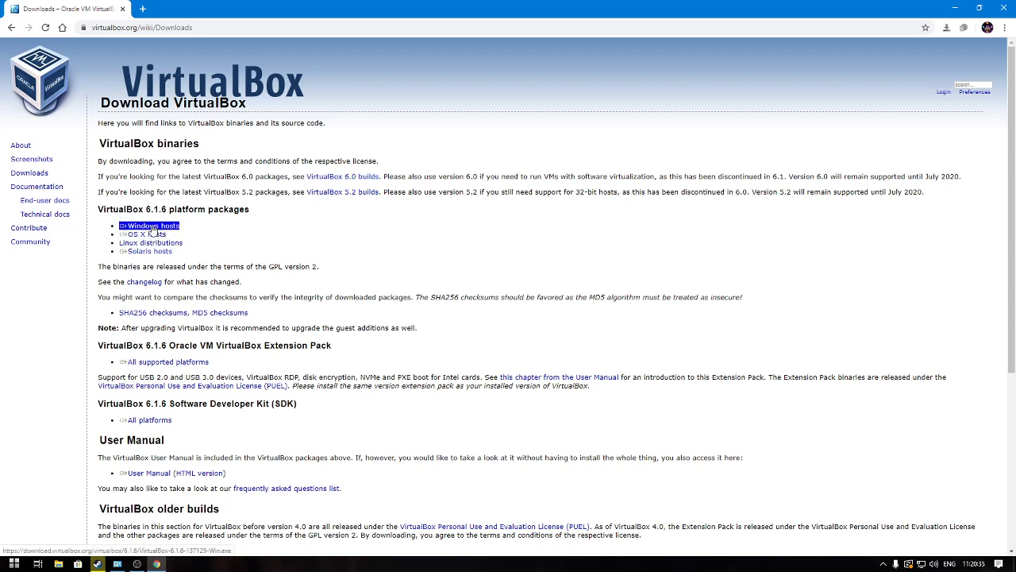
pyautogui.click(153, 229)
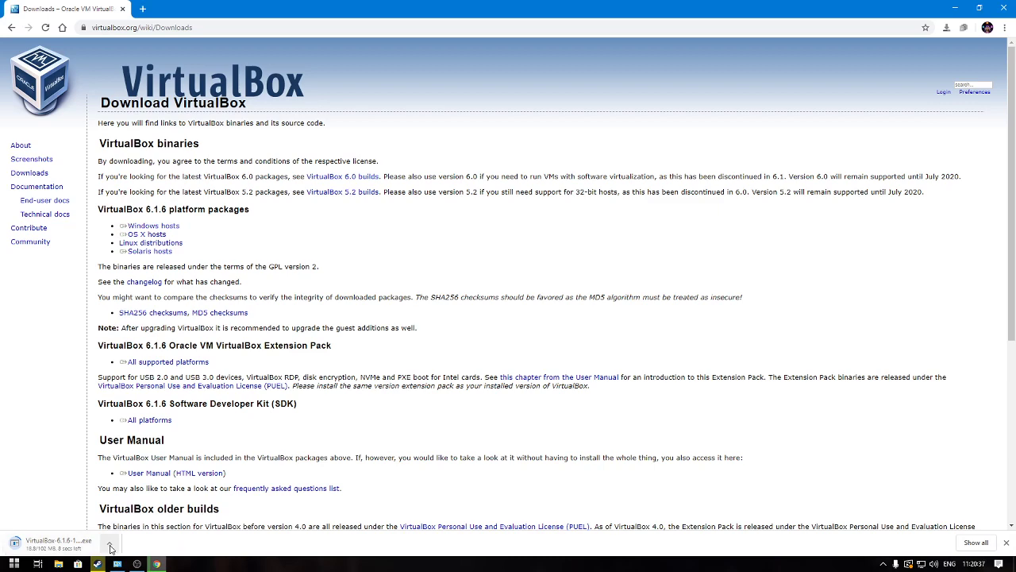
pyautogui.click(111, 546)
pyautogui.click(139, 526)
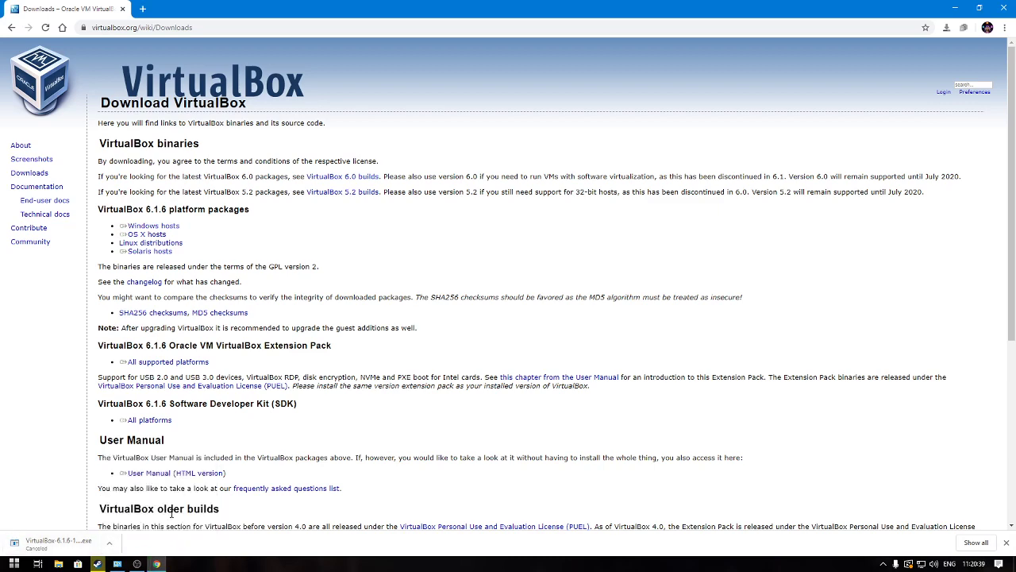
pyautogui.click(945, 29)
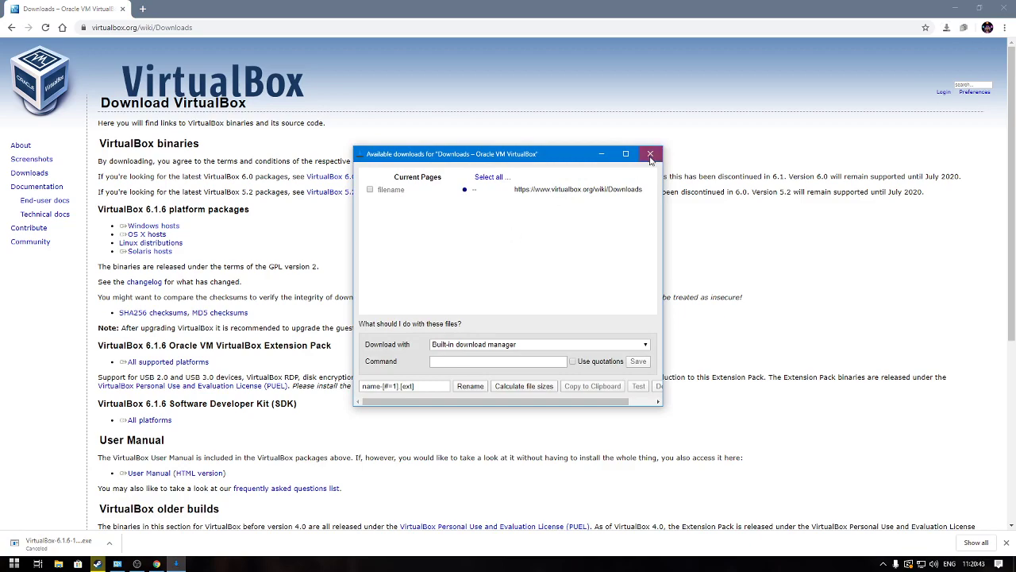
pyautogui.click(650, 154)
# - Switch to Oracle VM VirtualBox and begin creating a new virtual machine named kali linux
pyautogui.click(955, 8)
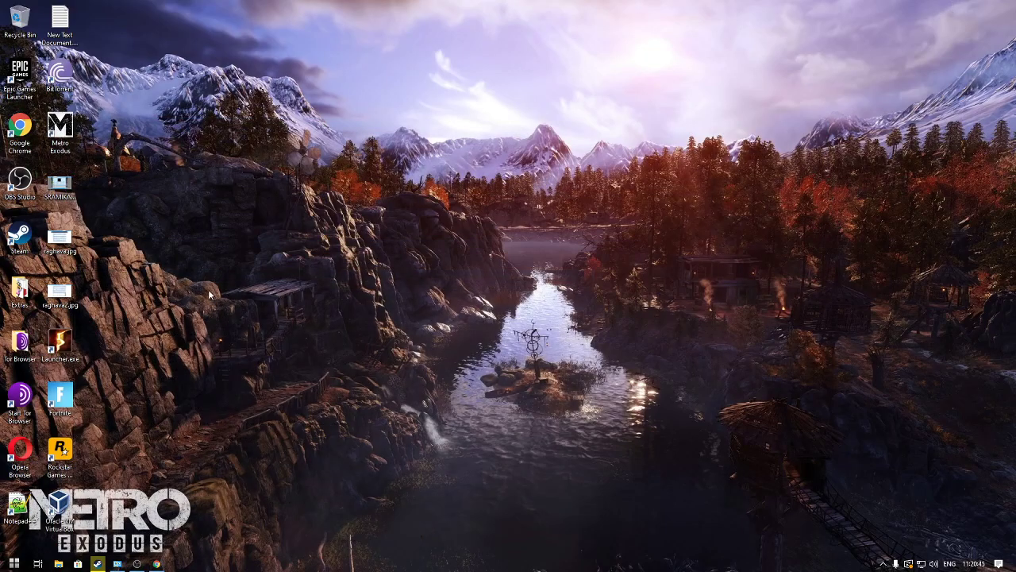
pyautogui.doubleClick(62, 504)
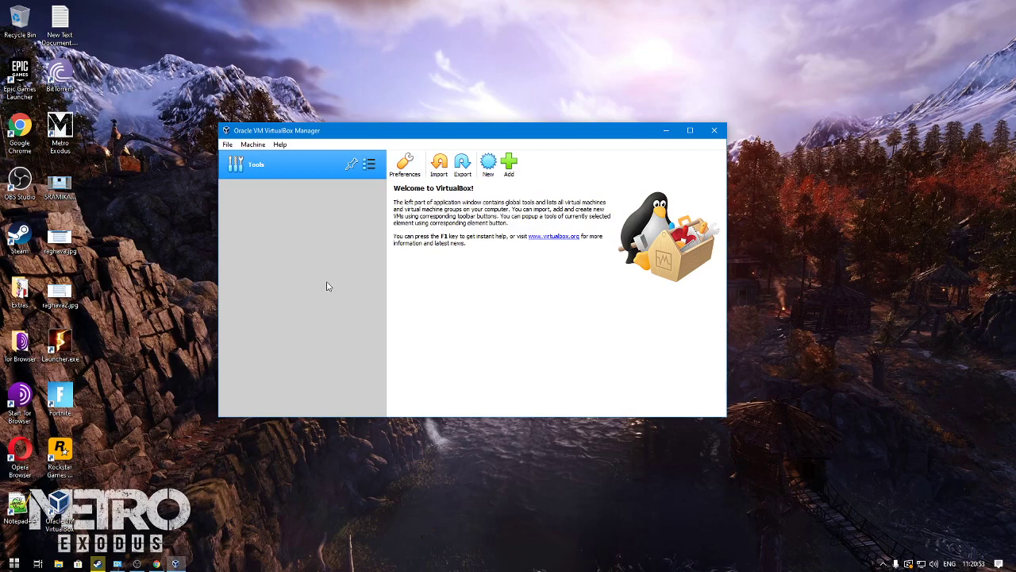
pyautogui.click(510, 163)
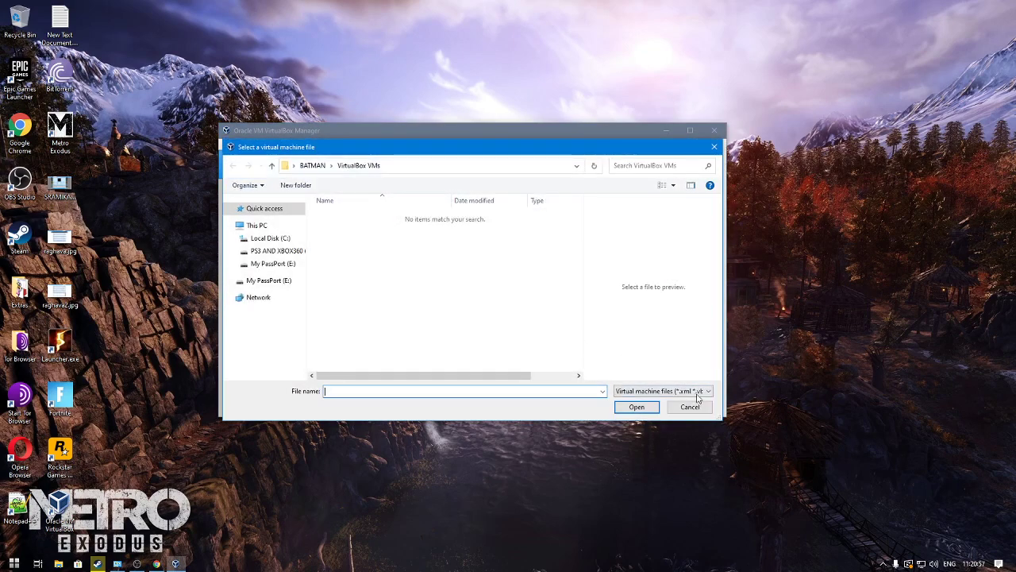
pyautogui.click(689, 406)
pyautogui.click(488, 163)
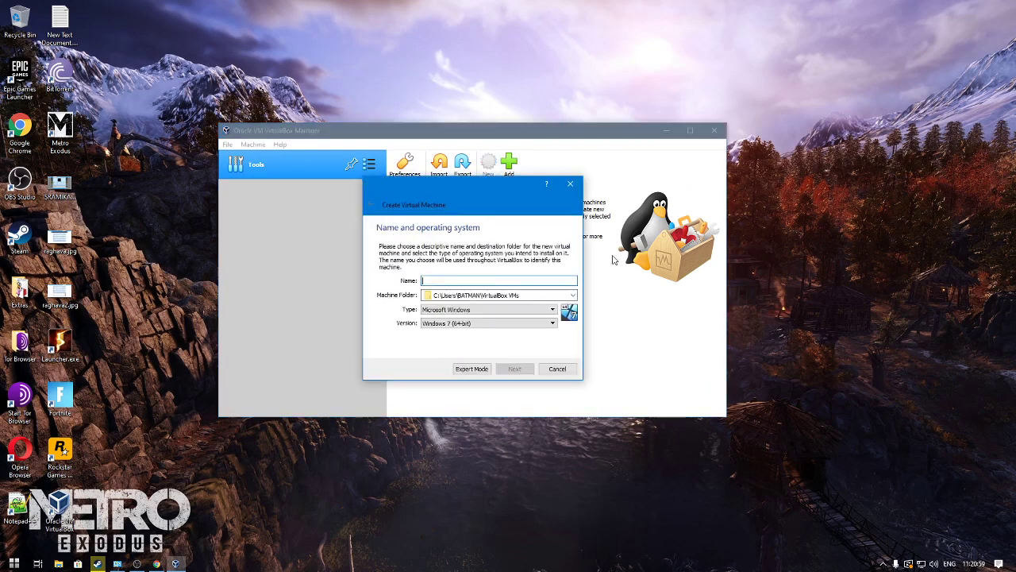
pyautogui.write('kali linux')
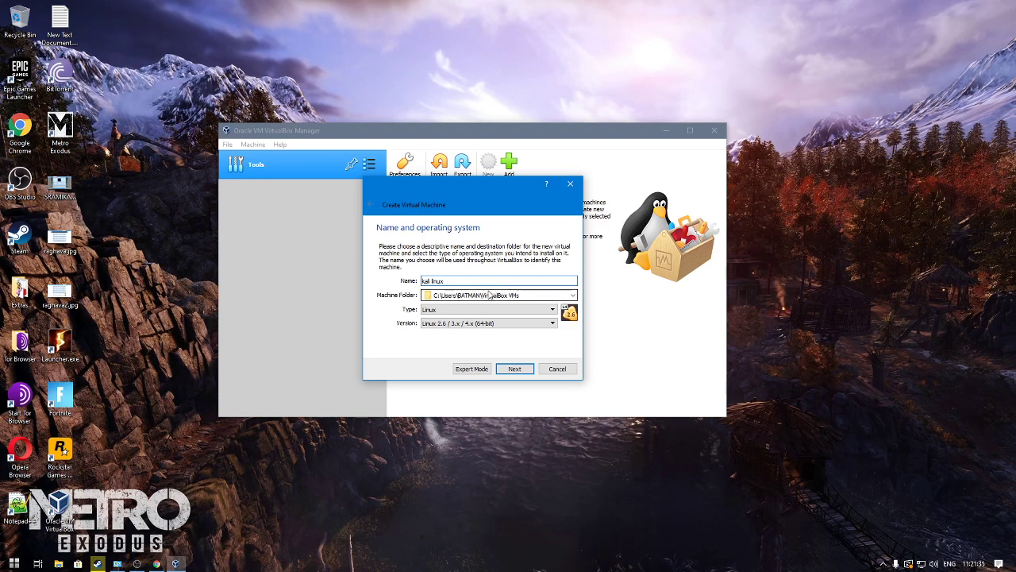
pyautogui.click(514, 370)
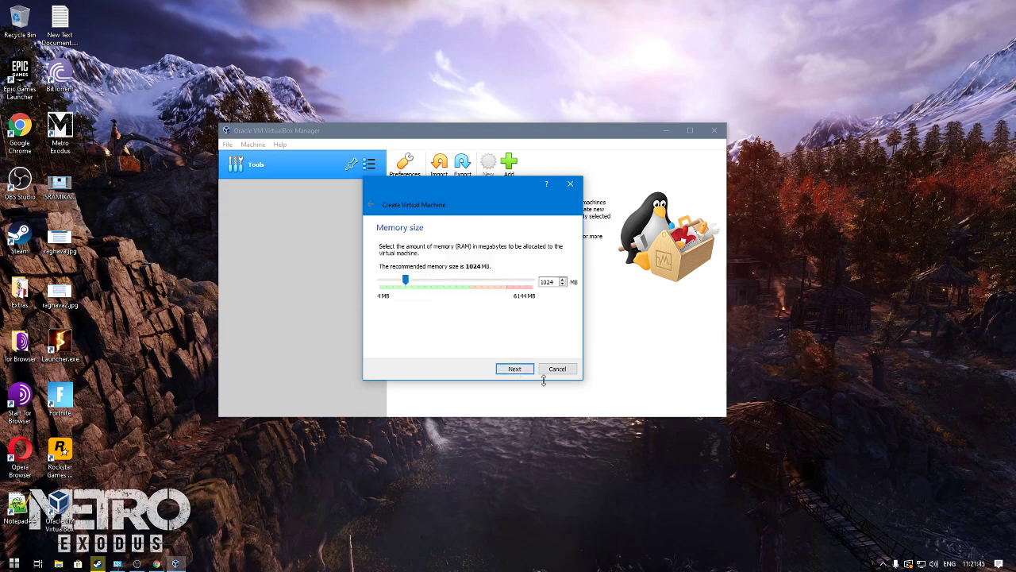
# - Keep the memory at 1024 MB and choose to create a new virtual hard disk of type VDI (VirtualBox Disk Image)
pyautogui.doubleClick(542, 282)
pyautogui.click(524, 369)
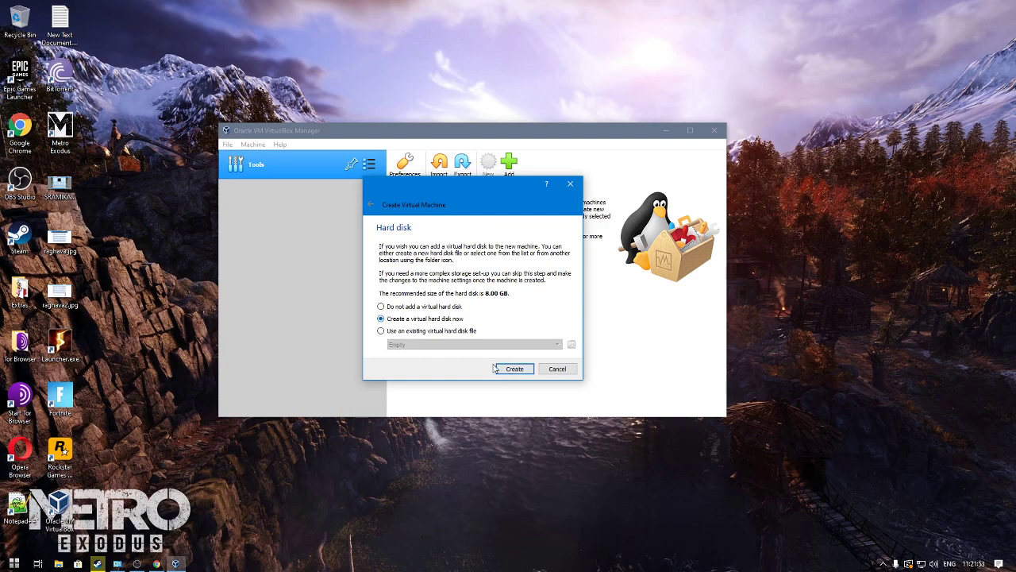
pyautogui.click(518, 370)
pyautogui.click(429, 268)
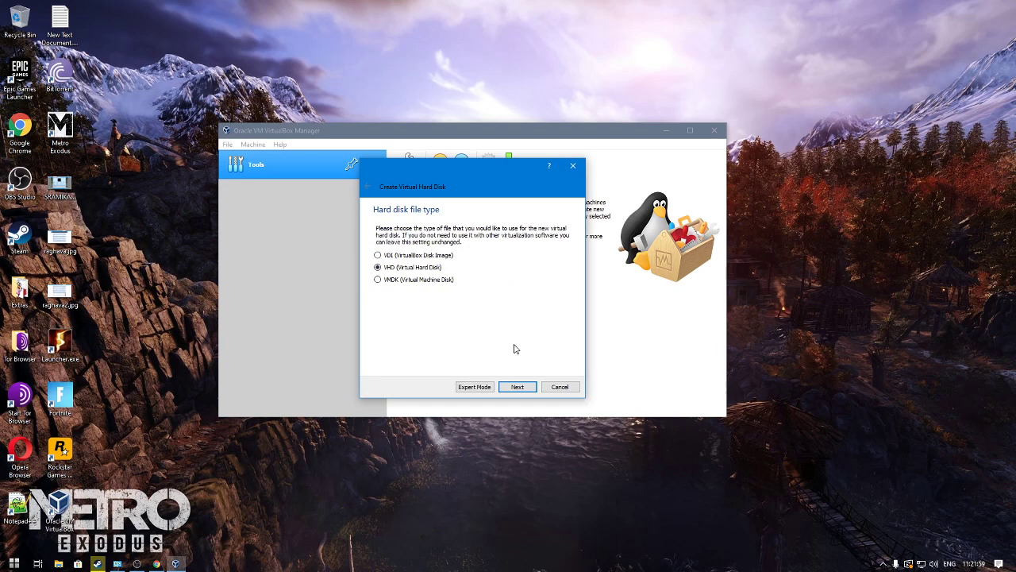
pyautogui.click(432, 256)
pyautogui.click(515, 387)
pyautogui.click(520, 385)
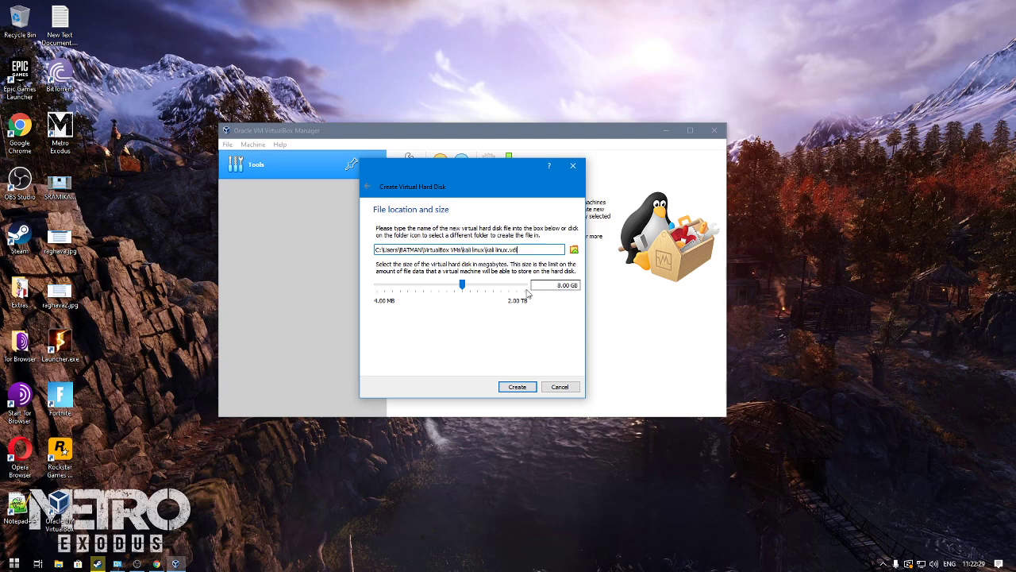
# - Set the virtual hard disk size to 6 GB and finish creating the kali linux machine
pyautogui.moveTo(462, 287); pyautogui.dragTo(460, 286)
pyautogui.moveTo(555, 285); pyautogui.dragTo(584, 294)
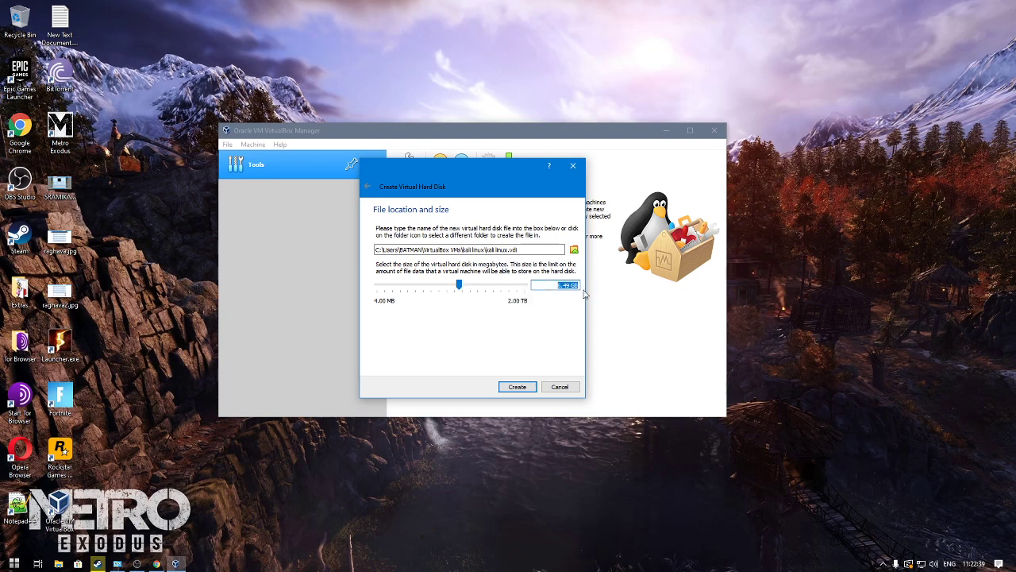
pyautogui.write('6 GB')
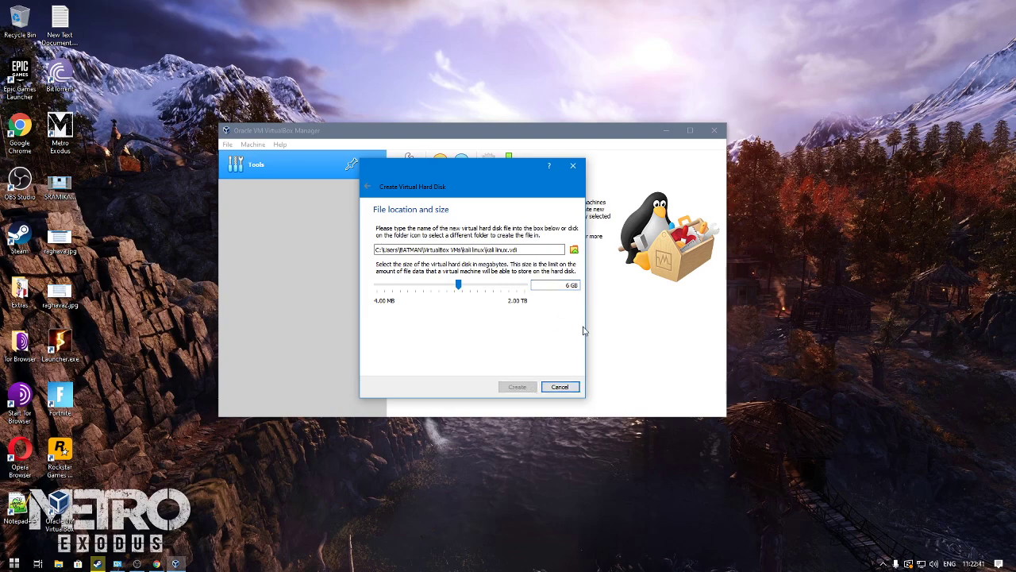
pyautogui.press('Escape')
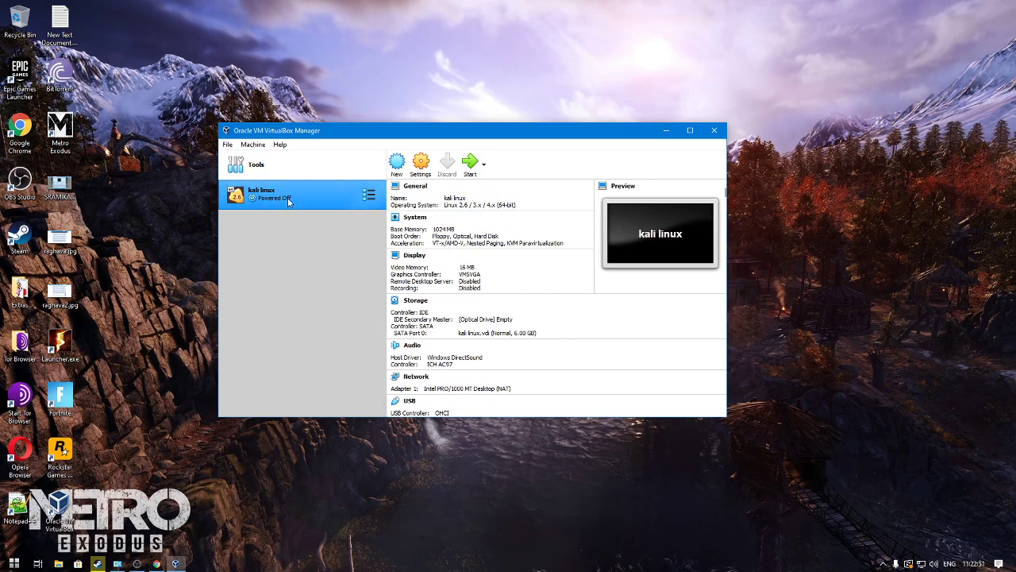
# - Start the kali linux machine without choosing a start-up disk, and power it off
pyautogui.click(470, 163)
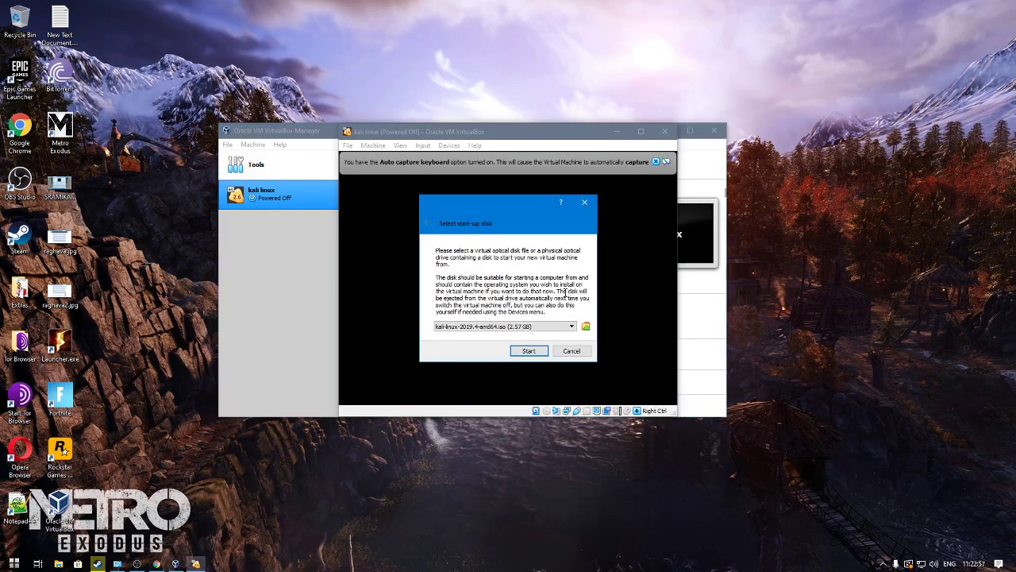
pyautogui.click(573, 351)
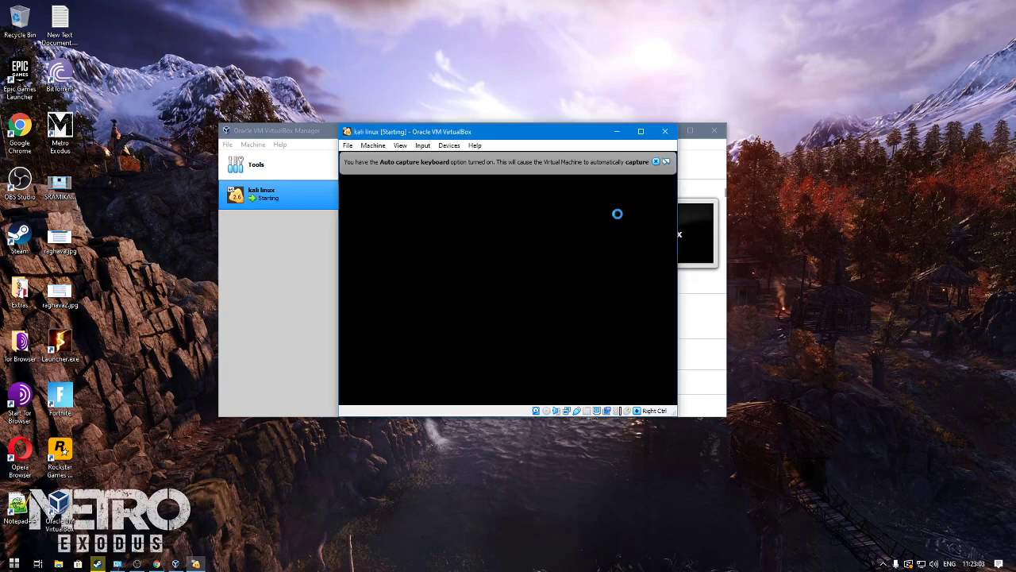
pyautogui.click(665, 132)
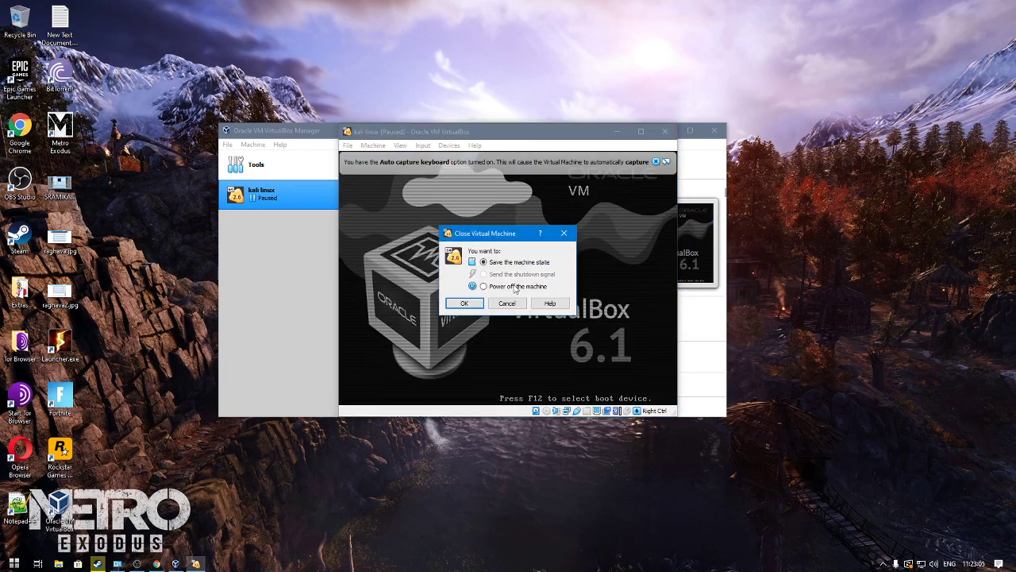
pyautogui.click(517, 287)
pyautogui.click(482, 308)
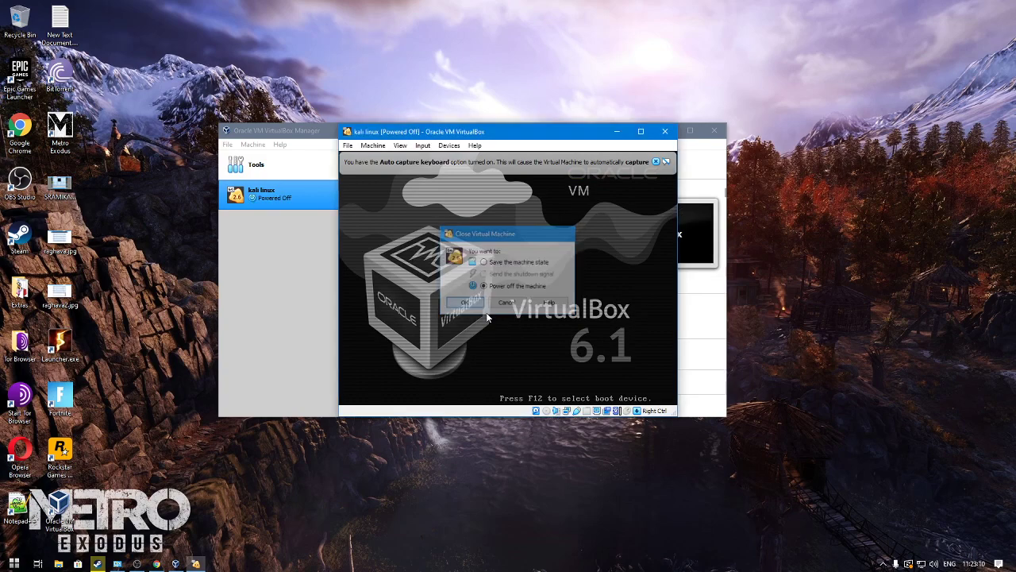
pyautogui.click(664, 133)
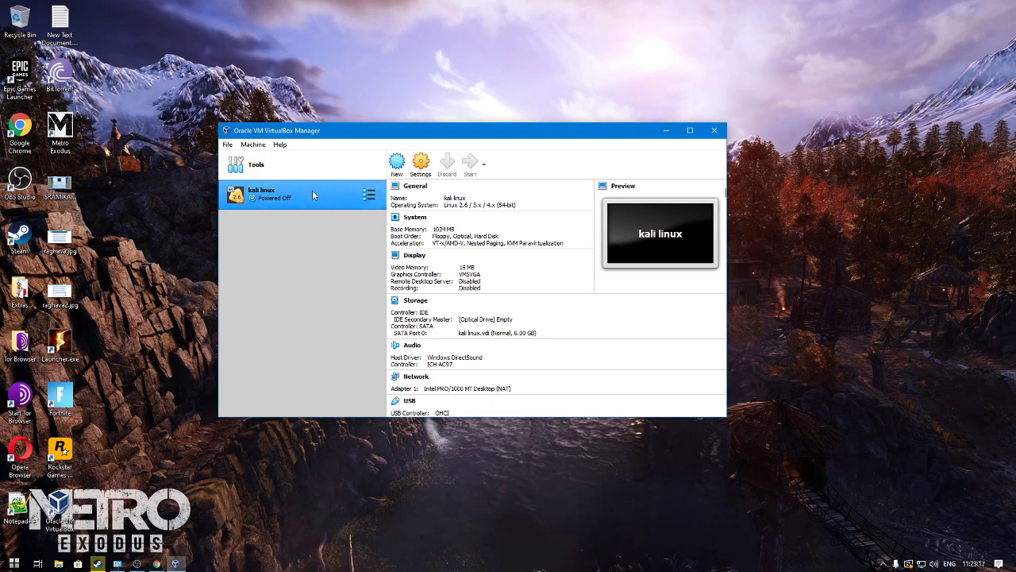
# - In the kali linux machine's storage settings, load kali-linux-2019.4-amd64.iso into the empty optical drive on the IDE controller
pyautogui.click(421, 163)
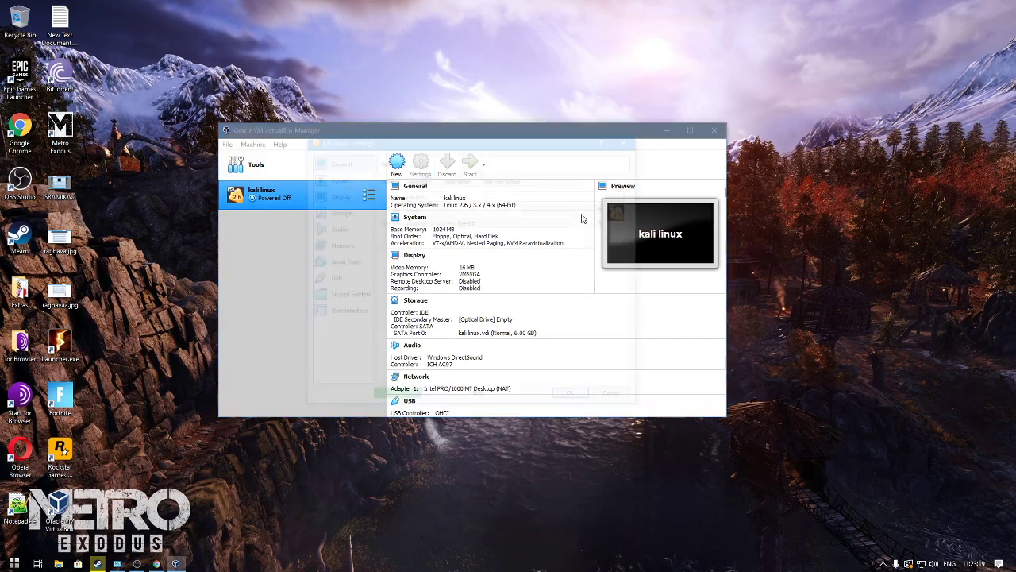
pyautogui.click(327, 178)
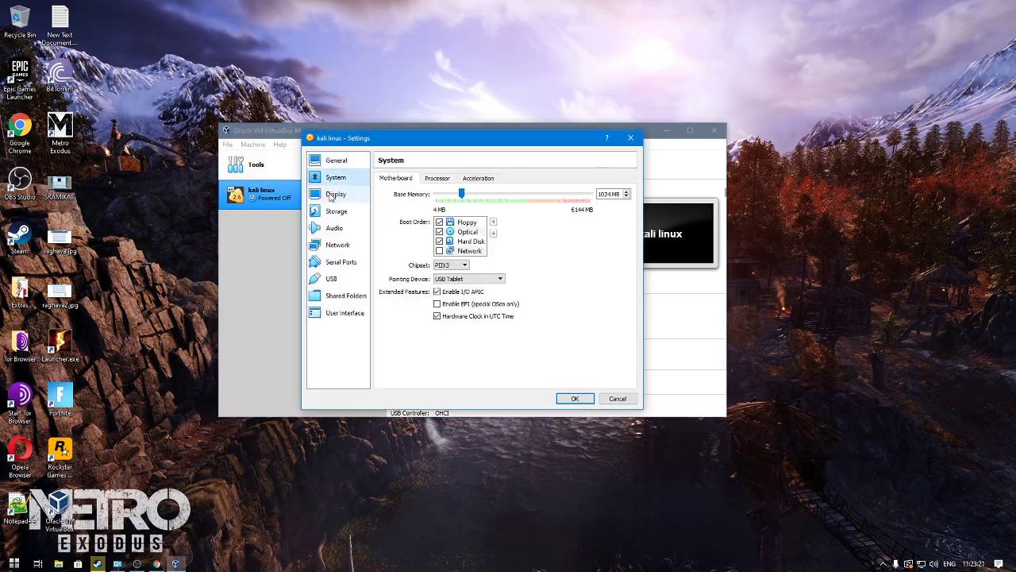
pyautogui.click(333, 195)
pyautogui.click(333, 211)
pyautogui.click(333, 228)
pyautogui.click(337, 245)
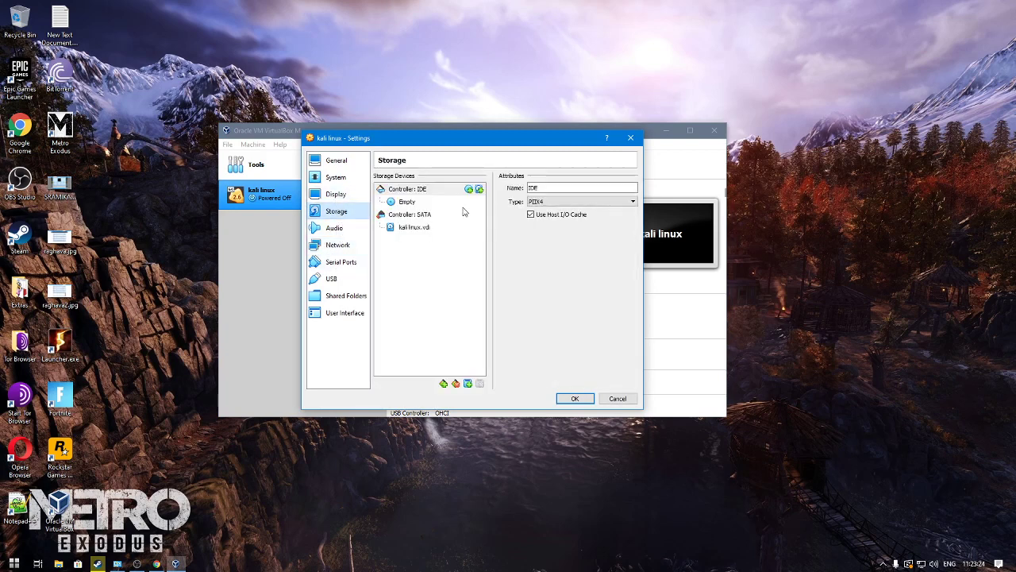
pyautogui.click(406, 204)
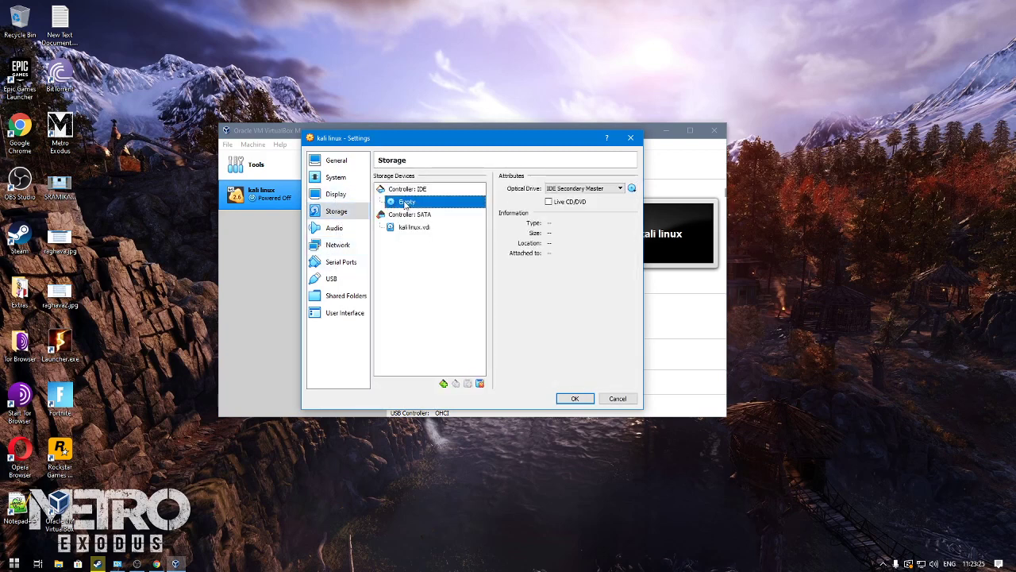
pyautogui.click(632, 188)
pyautogui.click(649, 212)
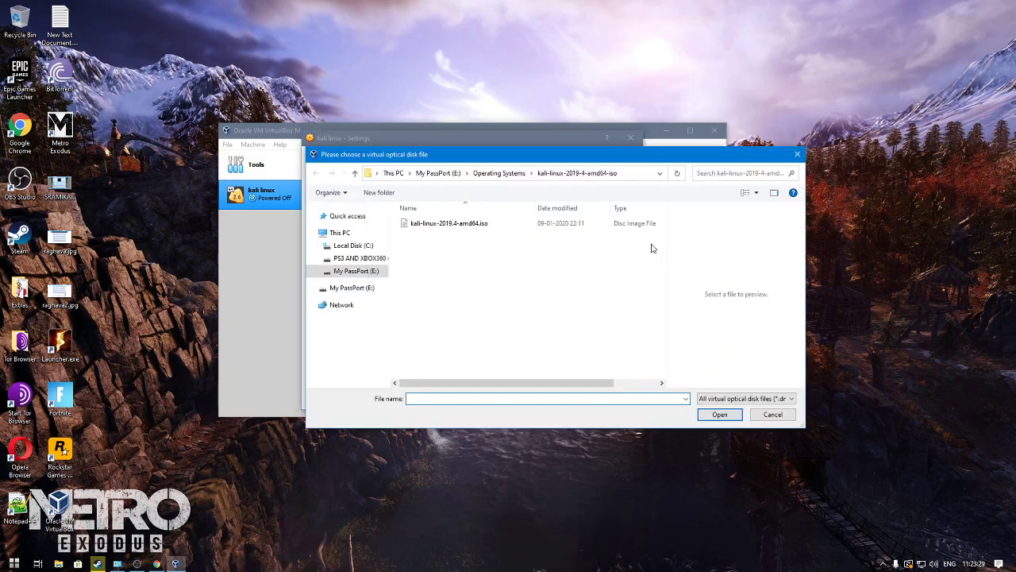
pyautogui.click(447, 226)
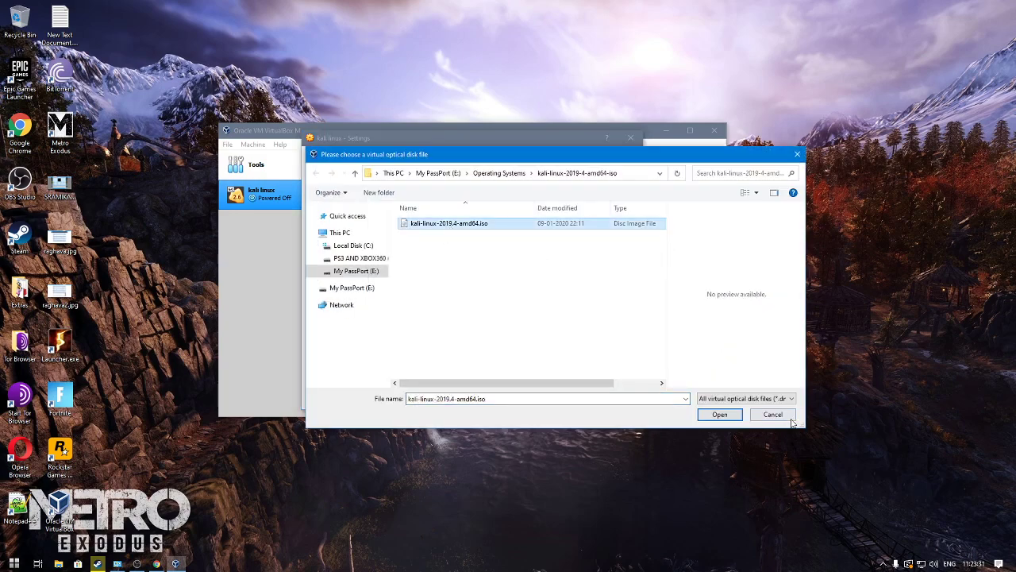
pyautogui.click(716, 415)
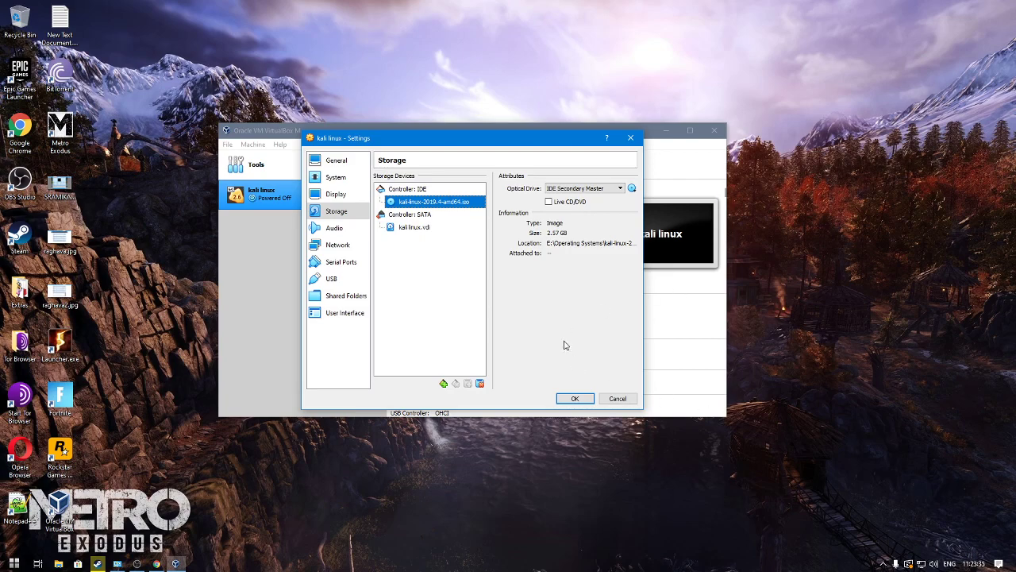
# - Save the storage settings and boot the kali linux machine with the Live (amd64) option, dismissing the keyboard capture and mouse integration notices
pyautogui.click(578, 398)
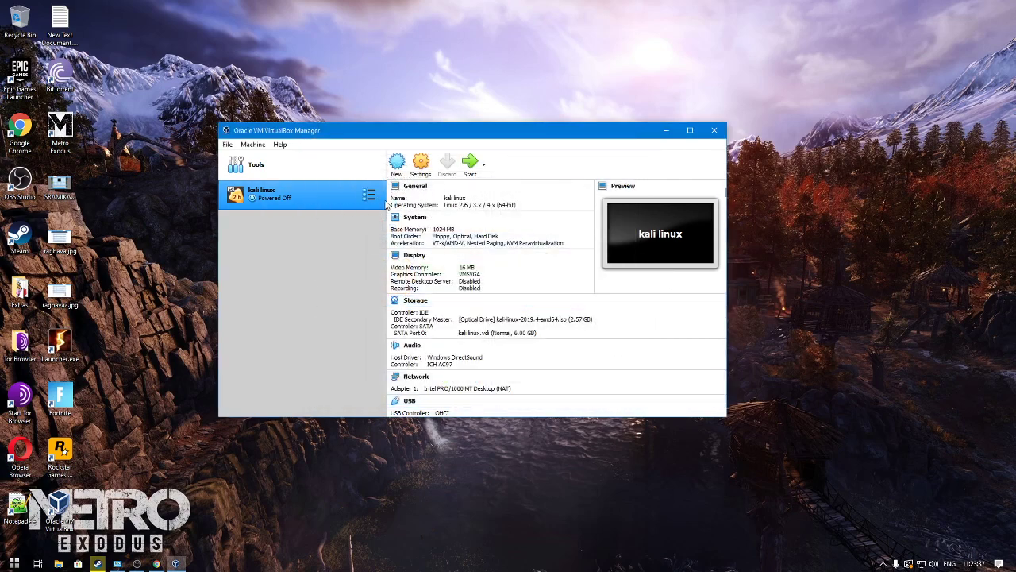
pyautogui.click(470, 163)
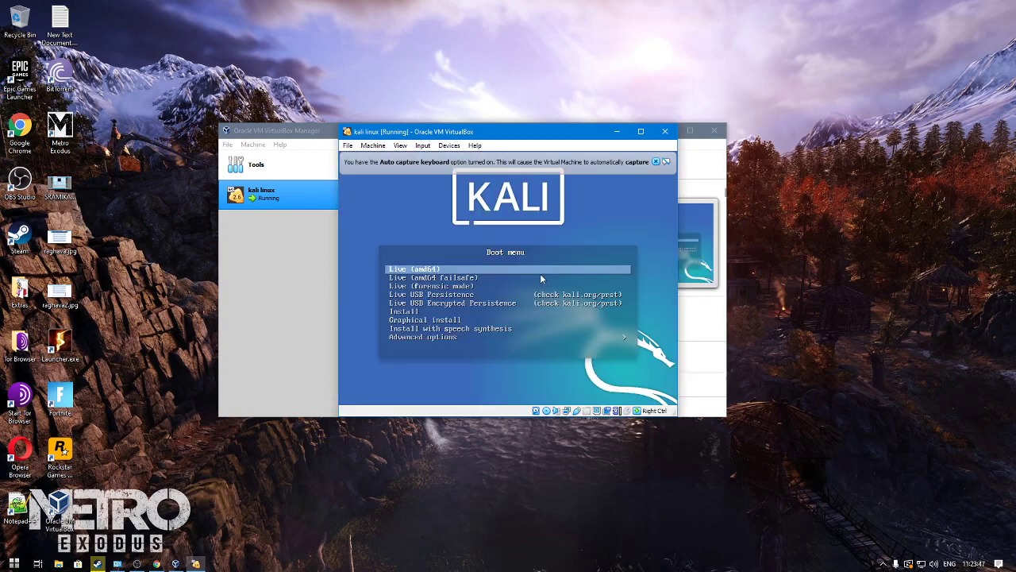
pyautogui.press('Return')
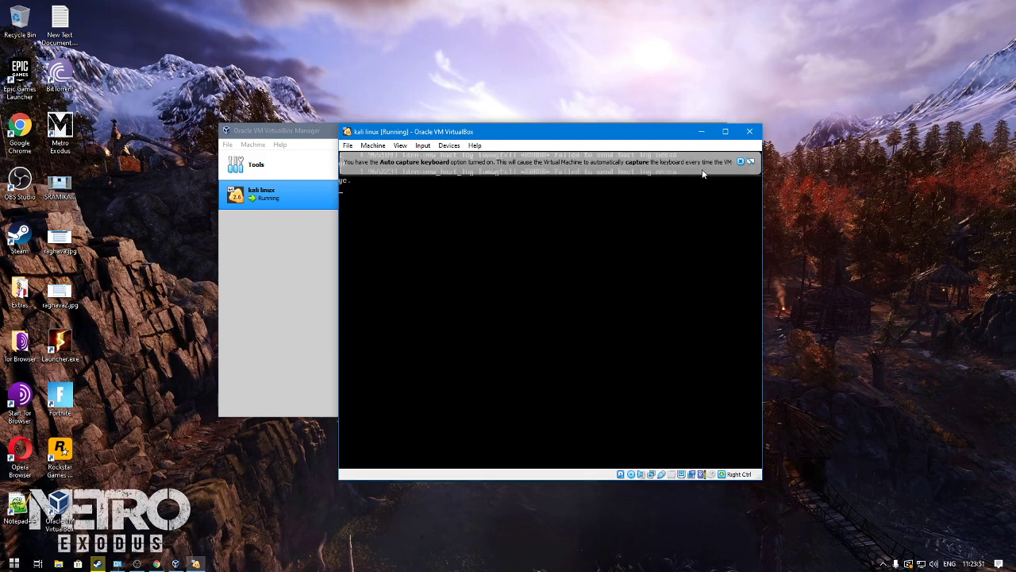
pyautogui.click(743, 163)
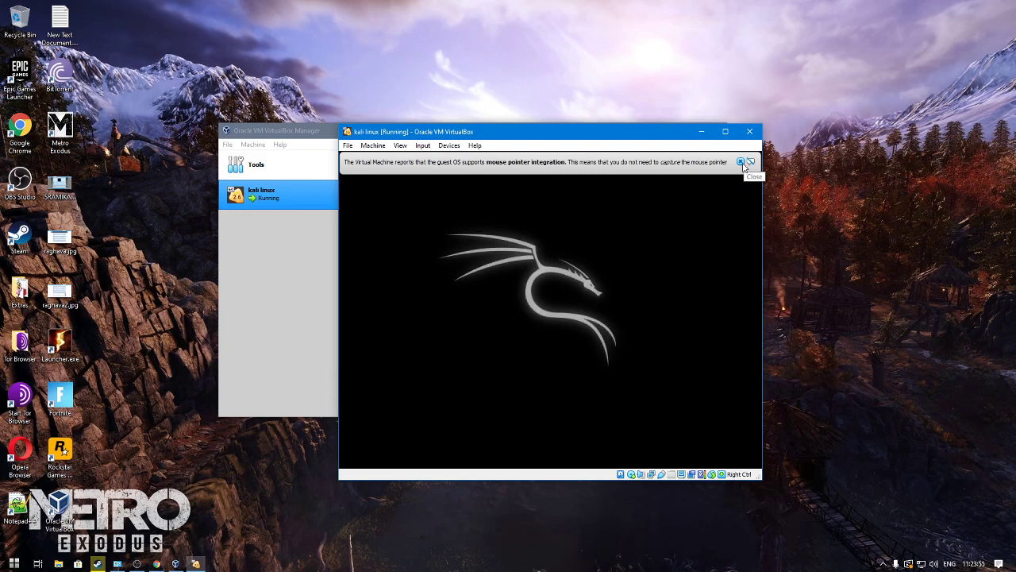
pyautogui.click(741, 162)
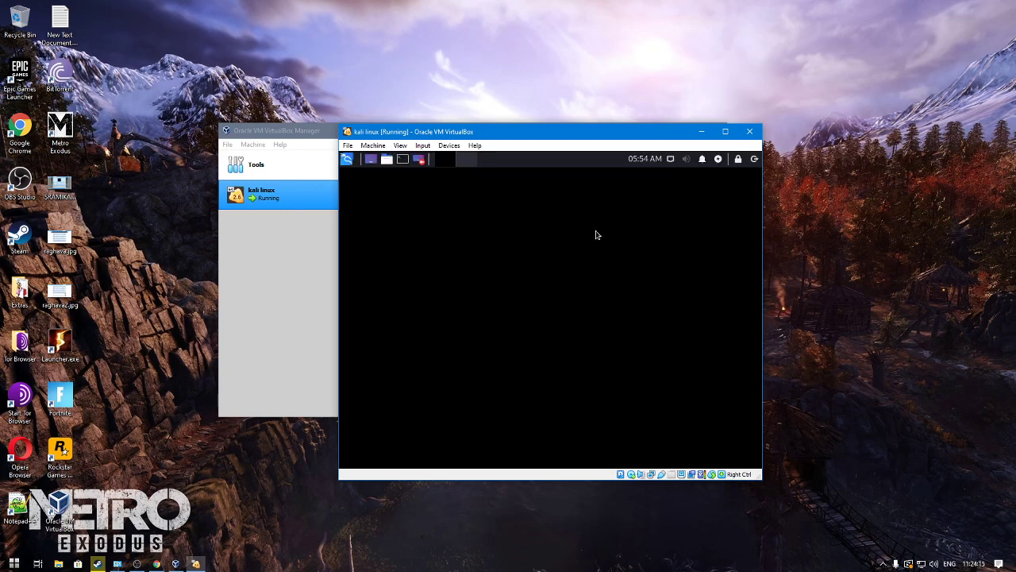
# - Open the Kali desktop's applications menu and look through the tool categories, including 08 - Exploitation Tools
pyautogui.click(347, 160)
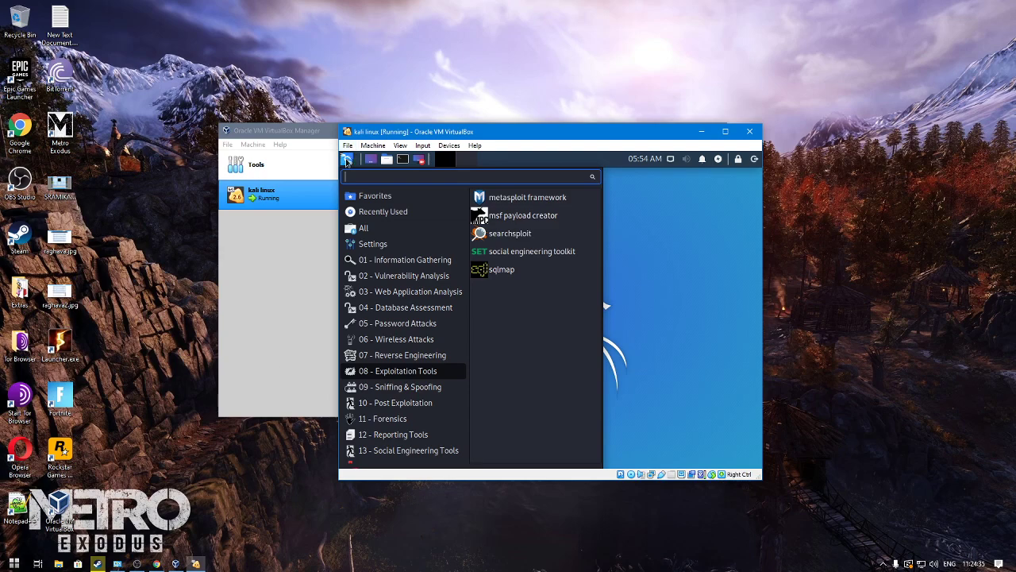
pyautogui.click(139, 566)
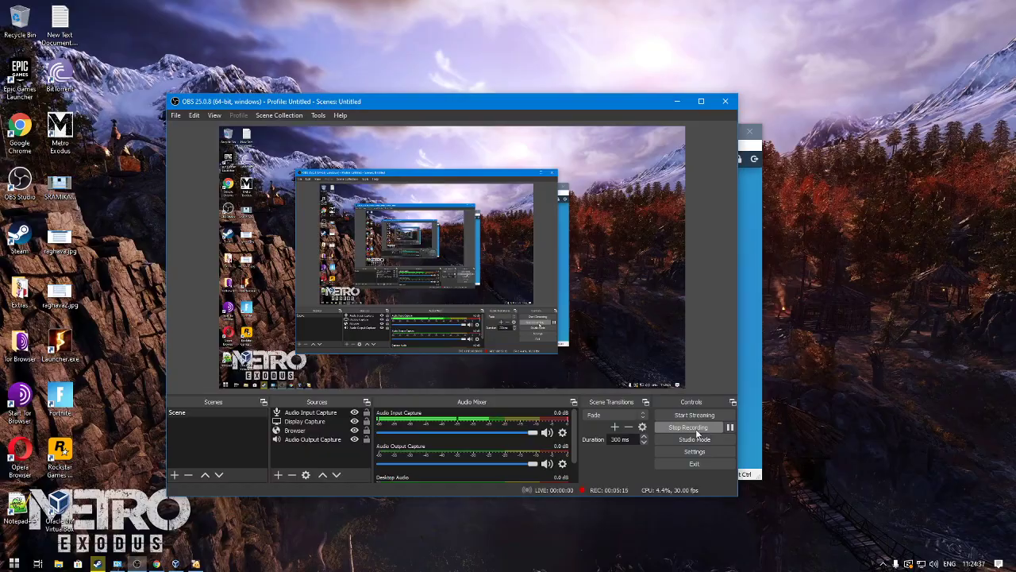